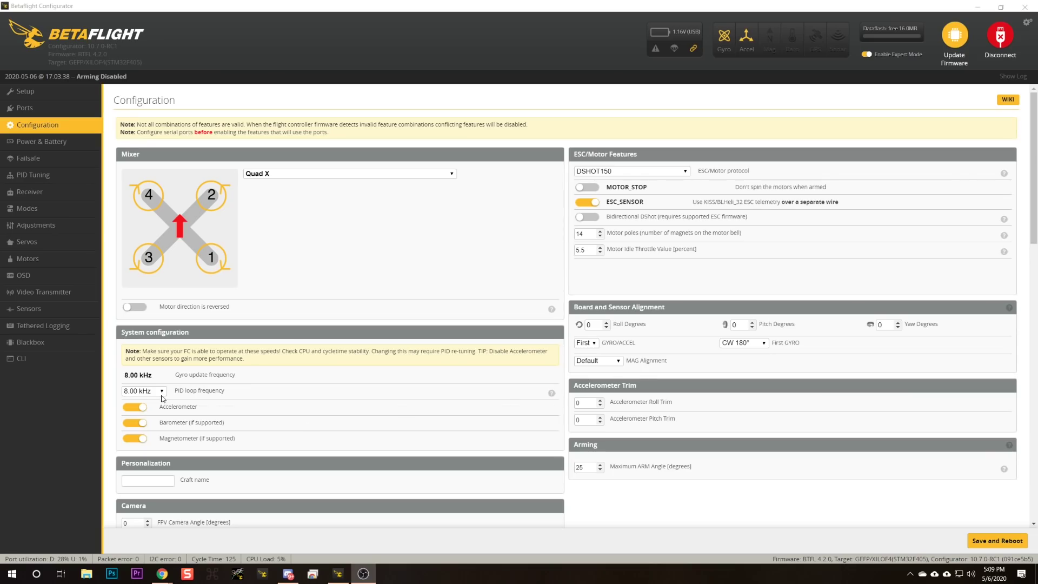
- Review the PID loop frequency options, keep 8.00 kHz, and enable Bidirectional DShot
{"action": "left_click", "coordinate": [162, 392]}
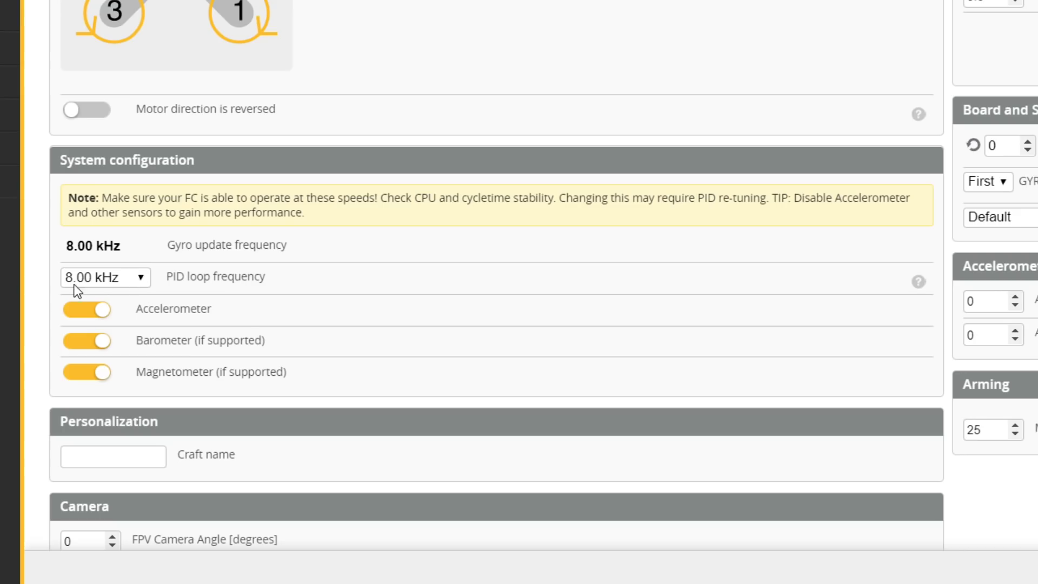
{"action": "left_click", "coordinate": [140, 278]}
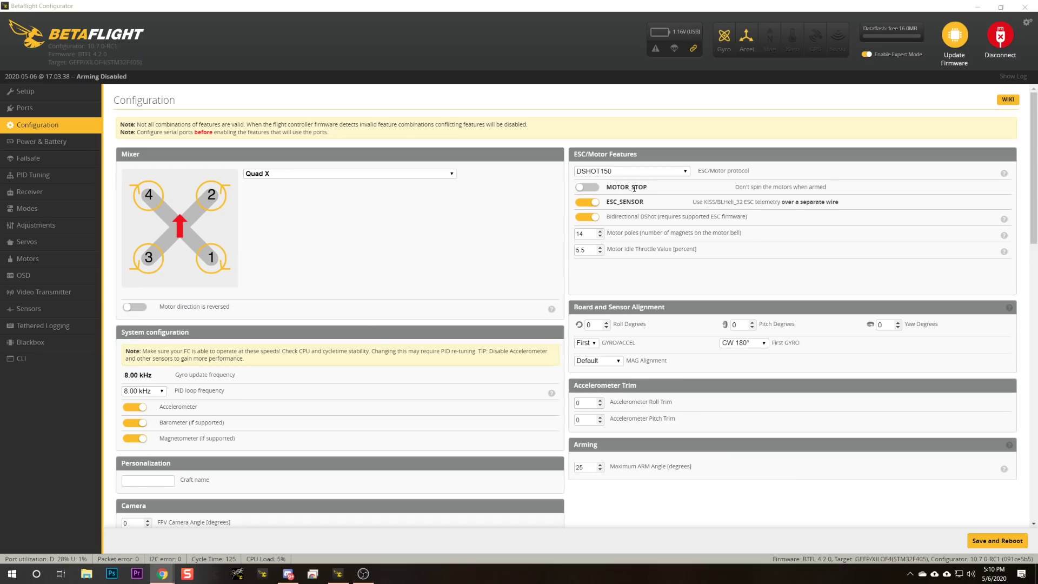
- Pair PID loop and ESC protocol: 8k with DSHOT600, 4k with DSHOT300, 2k with DSHOT150
{"action": "left_click", "coordinate": [638, 173]}
{"action": "left_click", "coordinate": [600, 240]}
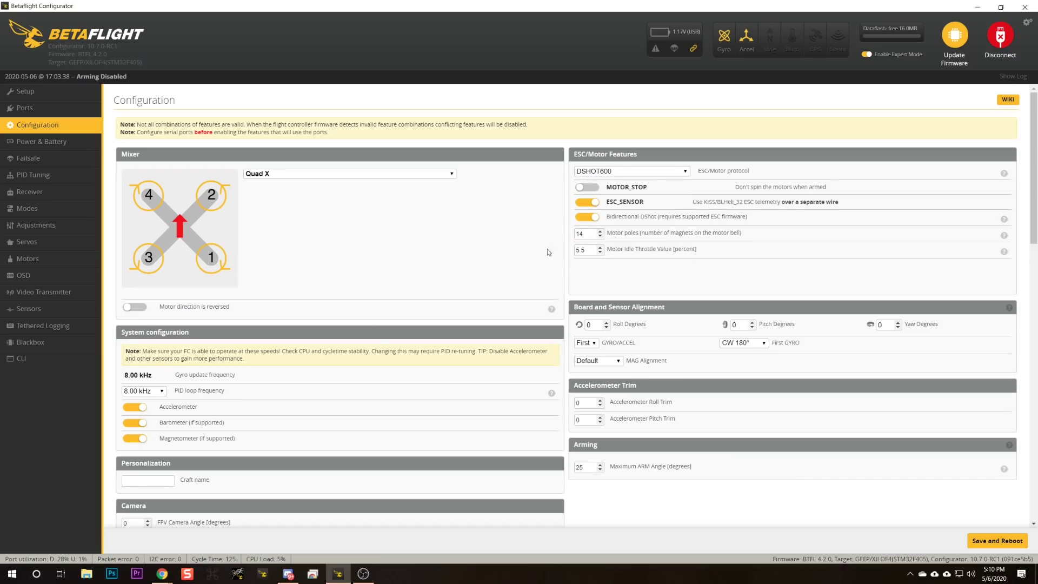
{"action": "left_click", "coordinate": [158, 392]}
{"action": "left_click", "coordinate": [148, 409]}
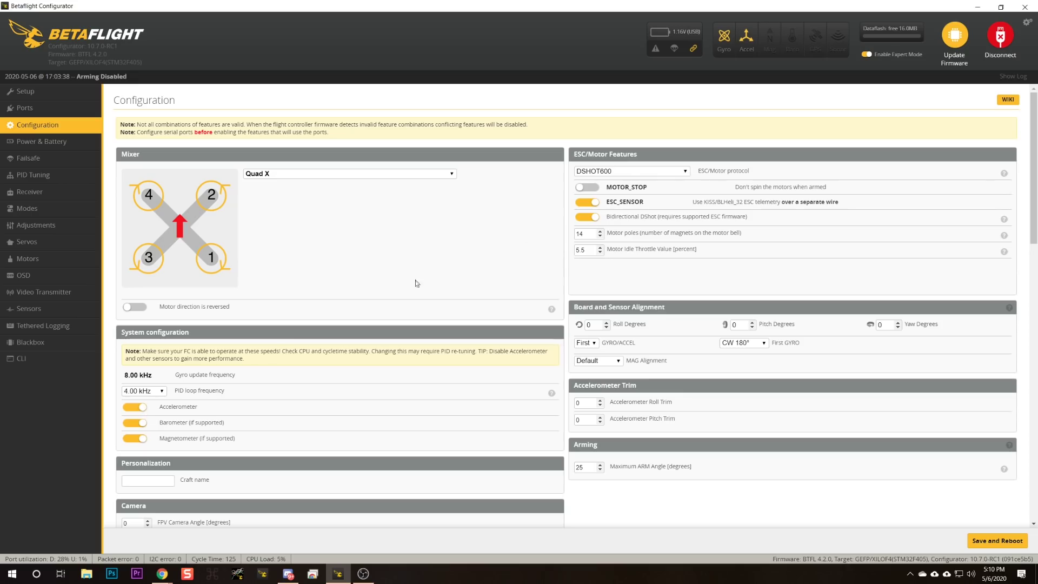
{"action": "left_click", "coordinate": [630, 172]}
{"action": "left_click", "coordinate": [600, 232]}
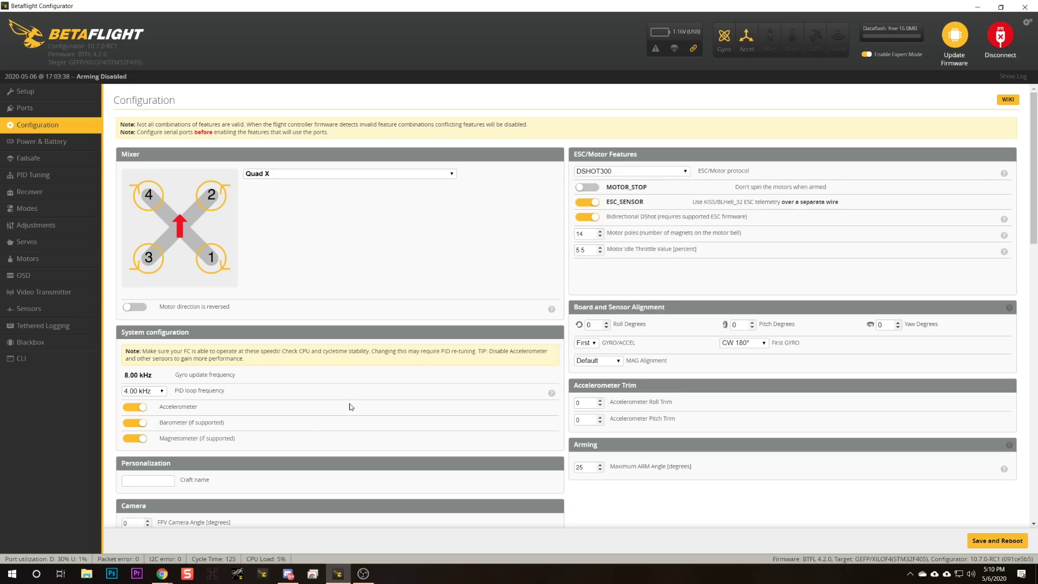
{"action": "left_click", "coordinate": [154, 392]}
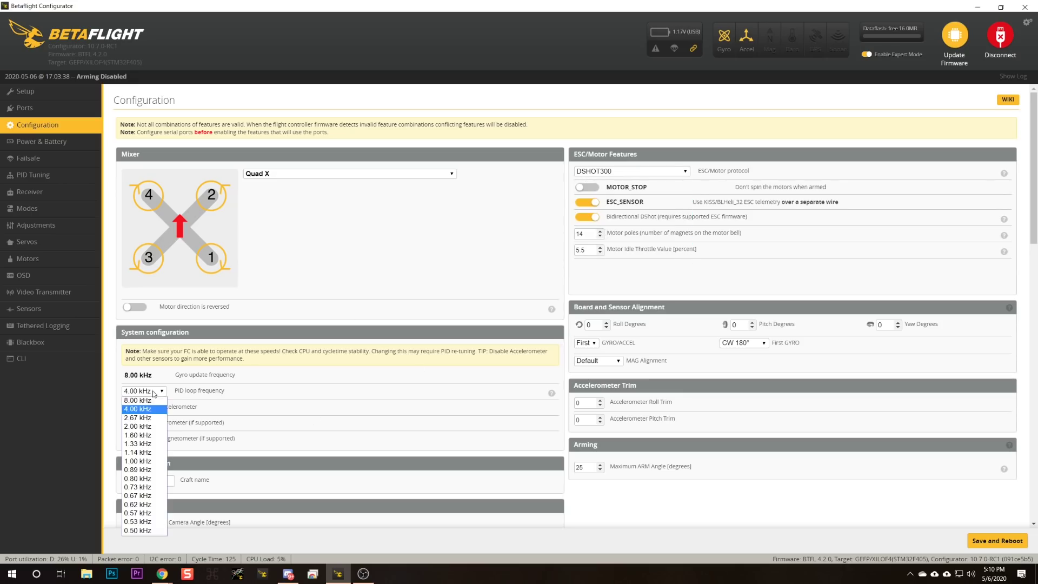
{"action": "left_click", "coordinate": [144, 428]}
{"action": "left_click", "coordinate": [635, 172]}
{"action": "left_click", "coordinate": [610, 220]}
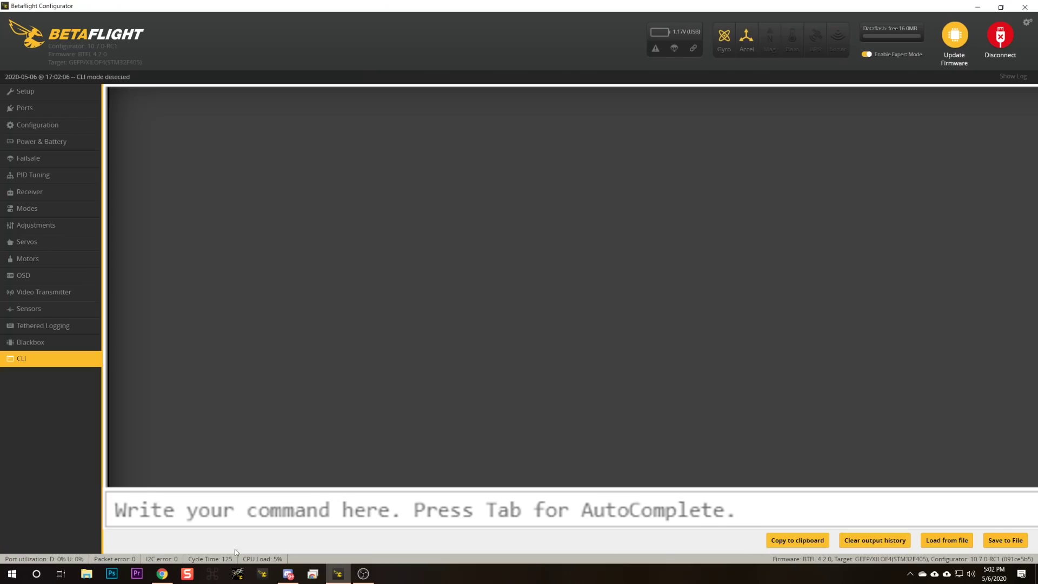
- Run the CLI tasks command and mark the GYRO, FILTER and PID rows at 8000 Hz
{"action": "type", "text": "t"}
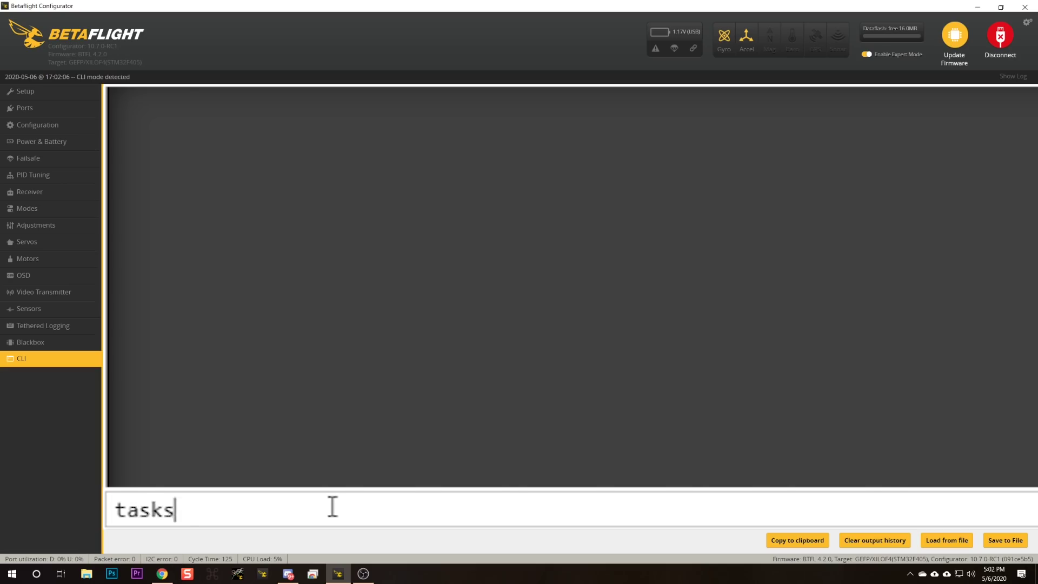
{"action": "type", "text": "asks"}
{"action": "key", "text": "Return"}
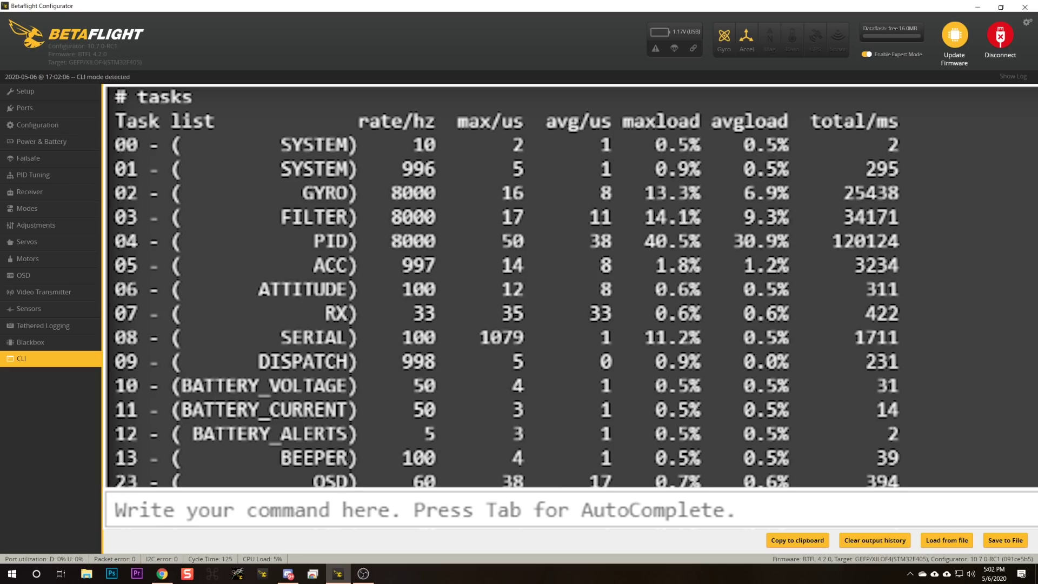
{"action": "left_click_drag", "start_coordinate": [301, 193], "coordinate": [427, 242]}
{"action": "type", "text": "tasks"}
- Rerun the tasks command from history to refresh the task load figures
{"action": "key", "text": "Return"}
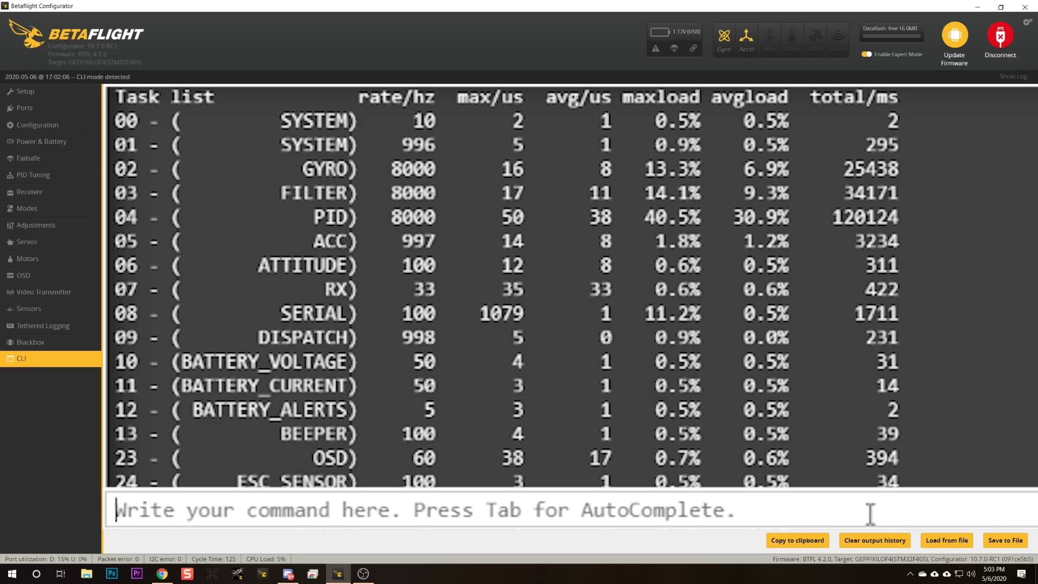
{"action": "key", "text": "Up"}
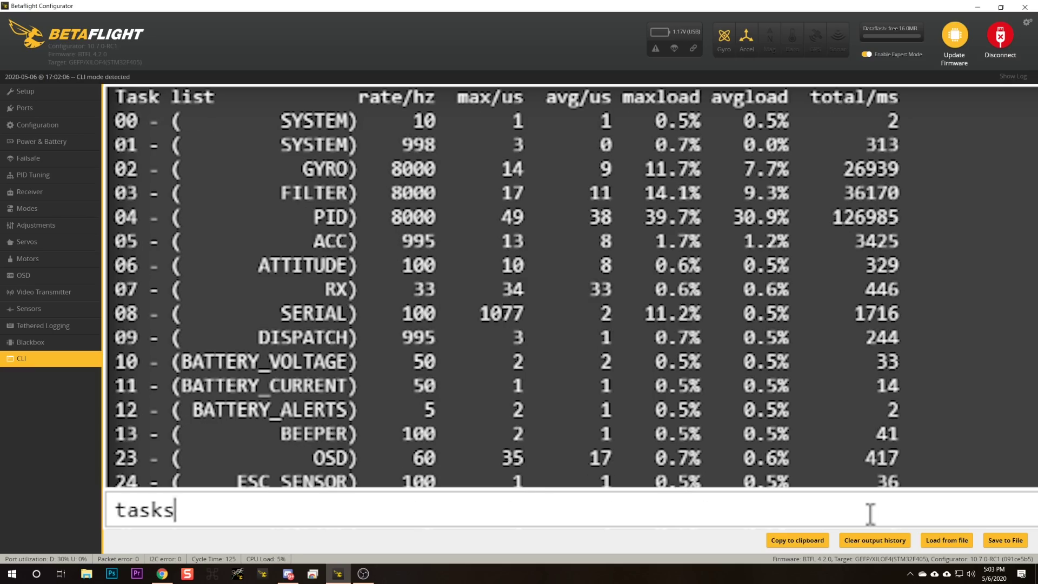
{"action": "key", "text": "Return"}
{"action": "key", "text": "Up"}
{"action": "key", "text": "Return"}
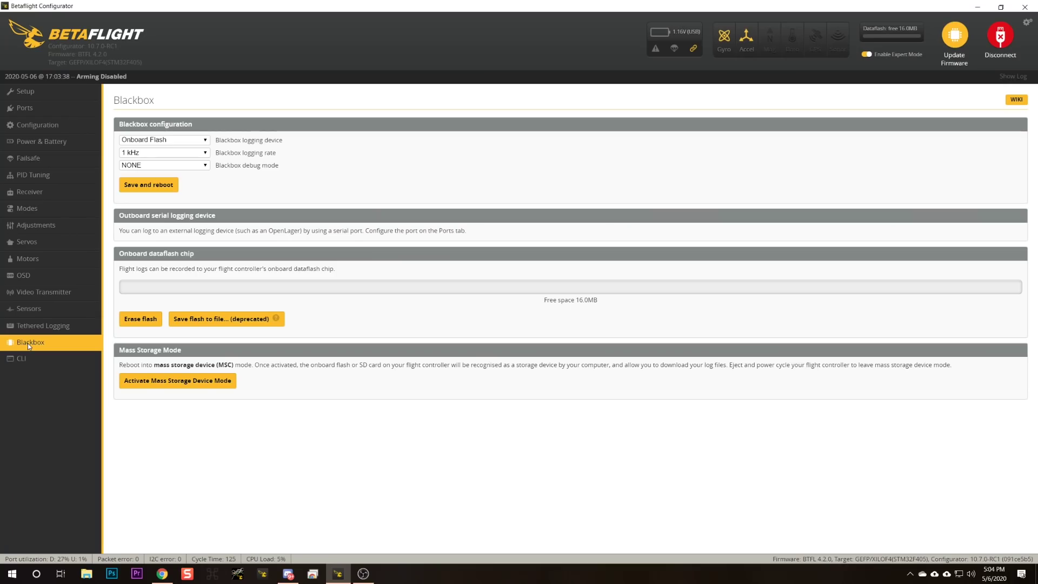
- Check the Blackbox debug mode, keep the 1 kHz logging rate, and set logging device to No Logging
{"action": "left_click", "coordinate": [141, 168]}
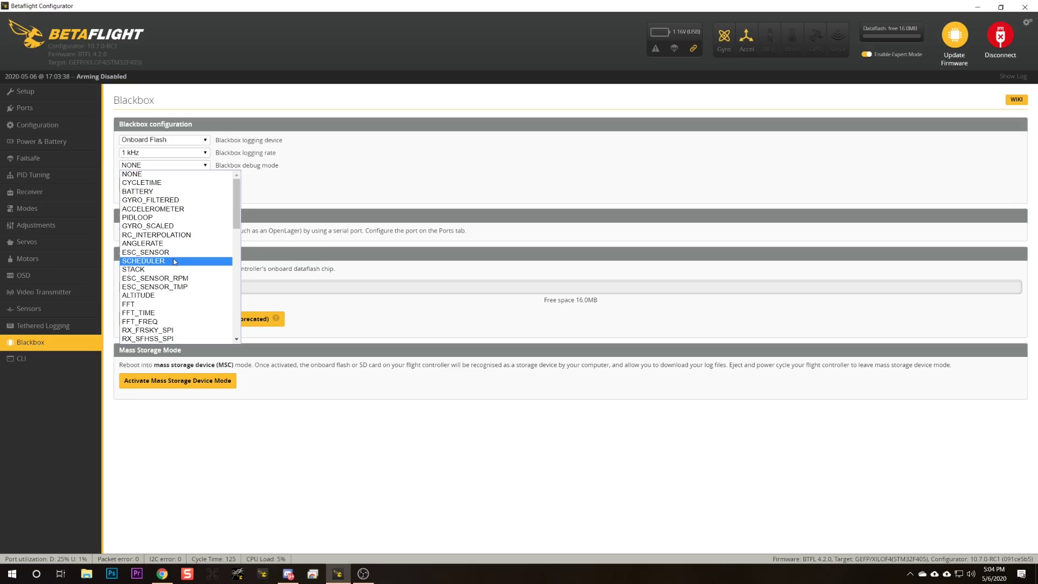
{"action": "left_click", "coordinate": [147, 153]}
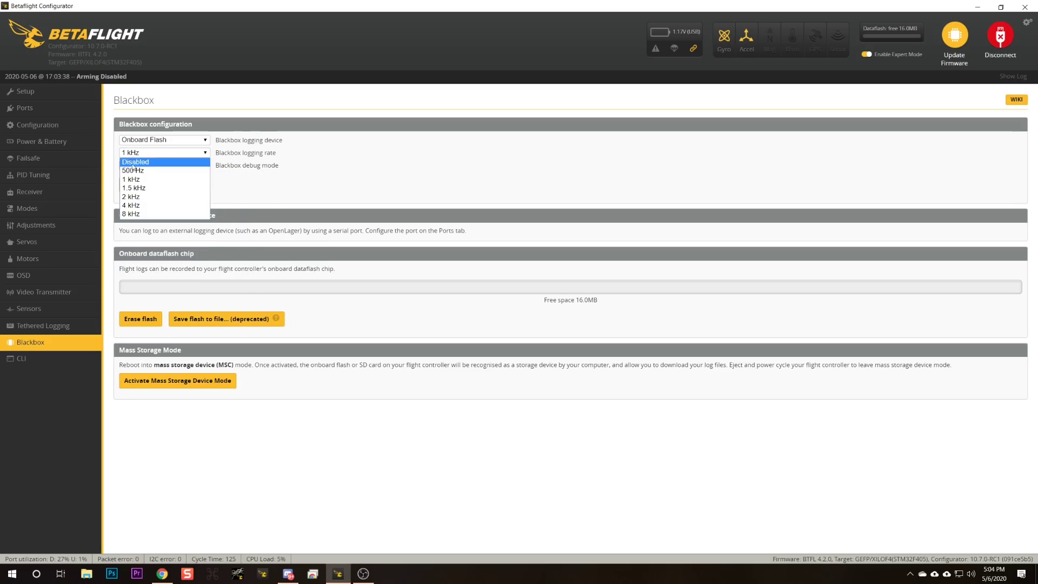
{"action": "left_click", "coordinate": [135, 153]}
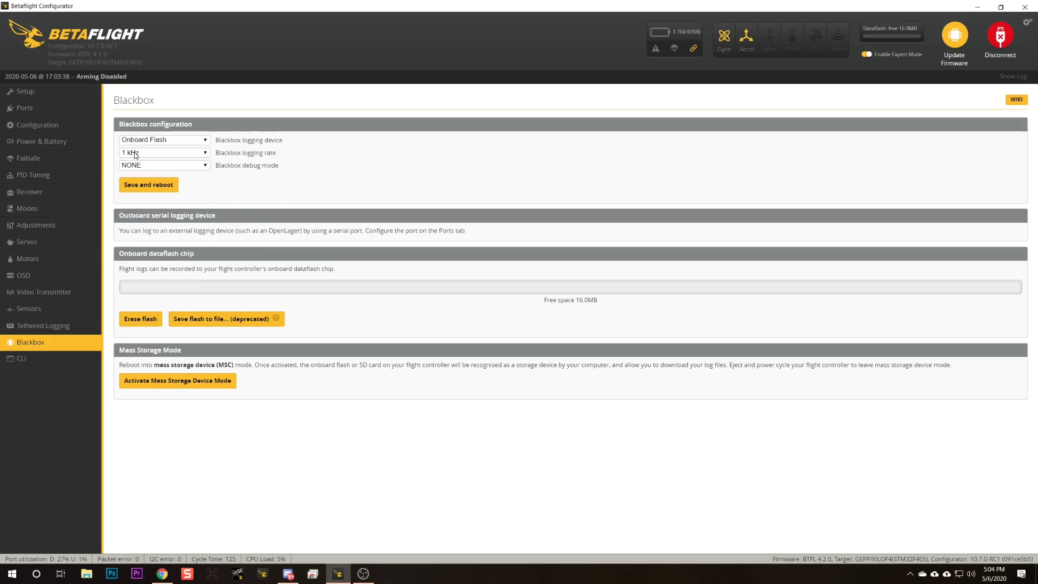
{"action": "left_click", "coordinate": [198, 141]}
{"action": "left_click", "coordinate": [178, 151]}
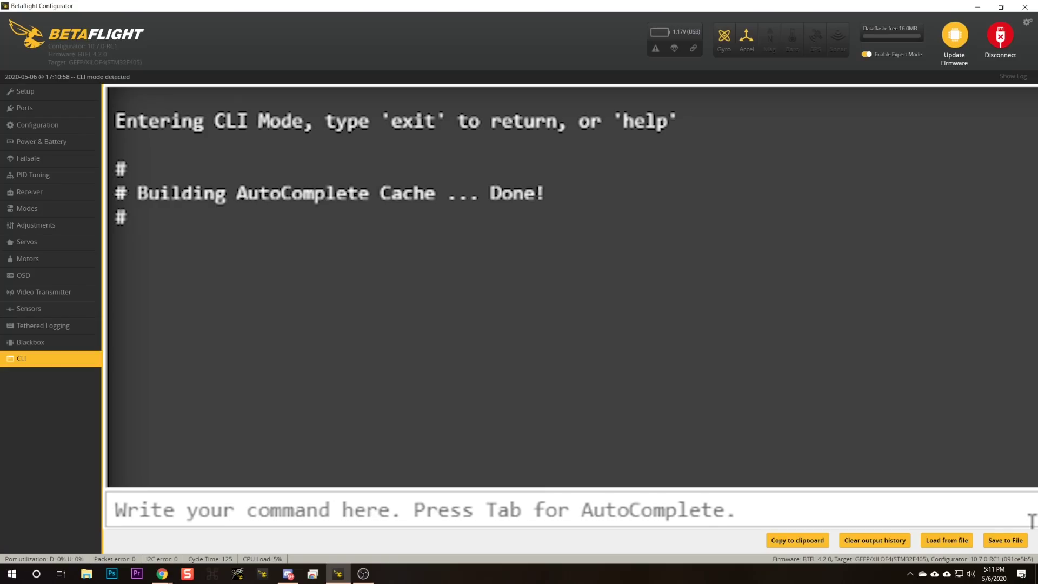
- Apply ff_interpolate_sp = AVERAGED_3 in the CLI, then change it to ON
{"action": "type", "text": "set ff_inter"}
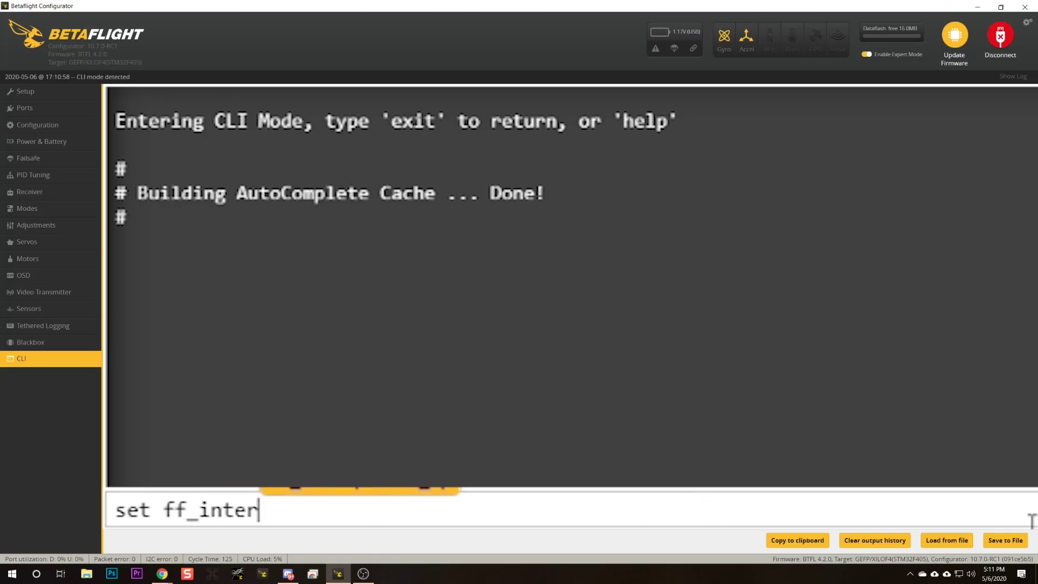
{"action": "type", "text": "p"}
{"action": "key", "text": "Tab"}
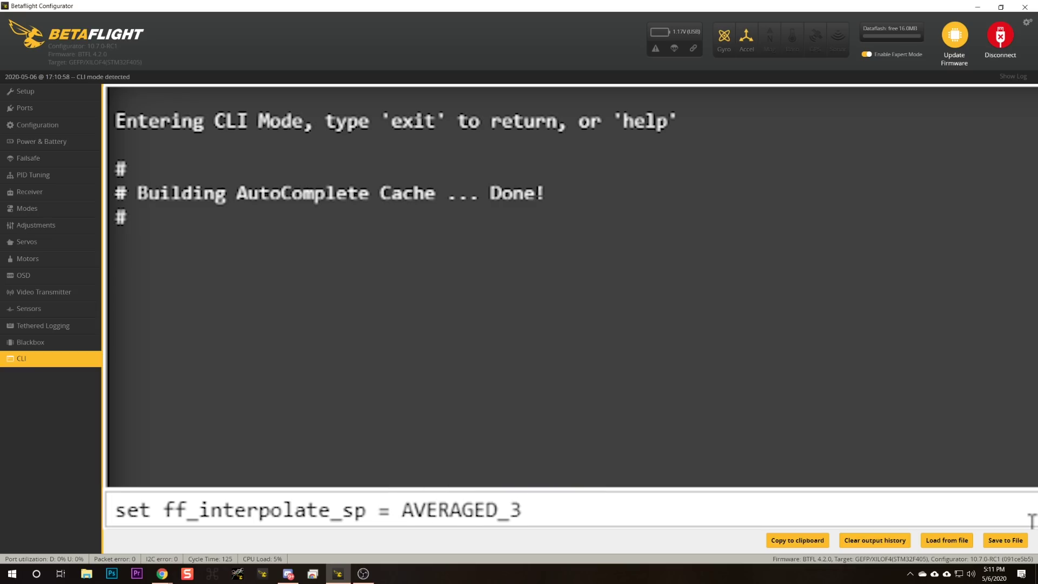
{"action": "key", "text": "Return"}
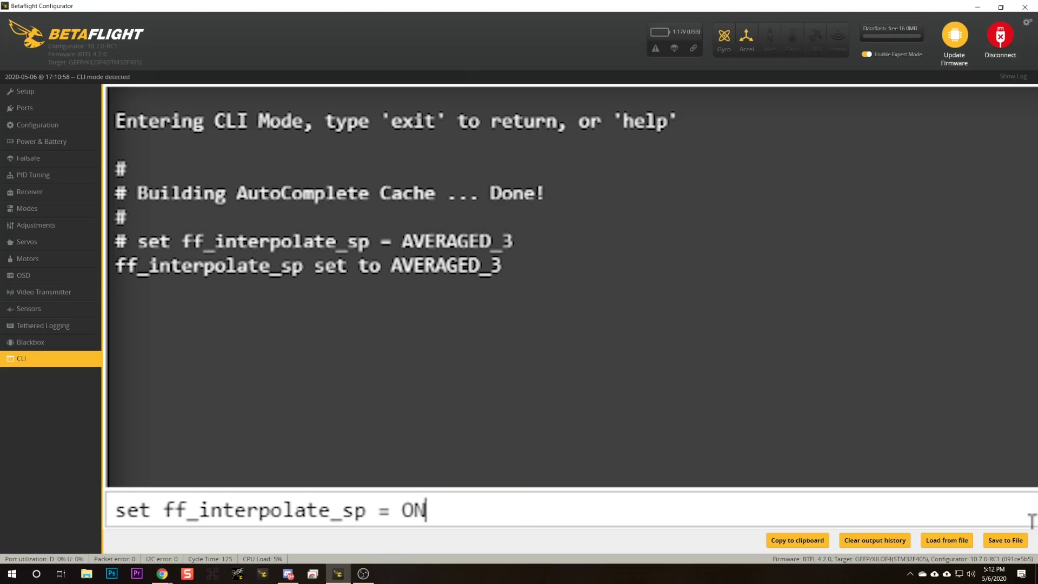
{"action": "key", "text": "Return"}
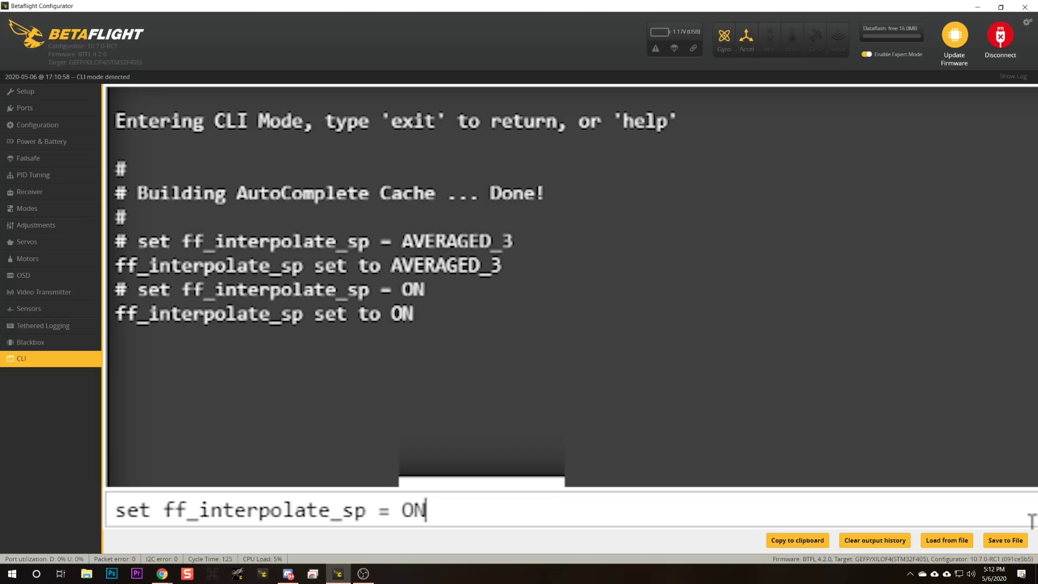
- Replace ON with AVERAGED_4 for ff_interpolate_sp and apply it
{"action": "key", "text": "BackSpace"}
{"action": "key", "text": "BackSpace"}
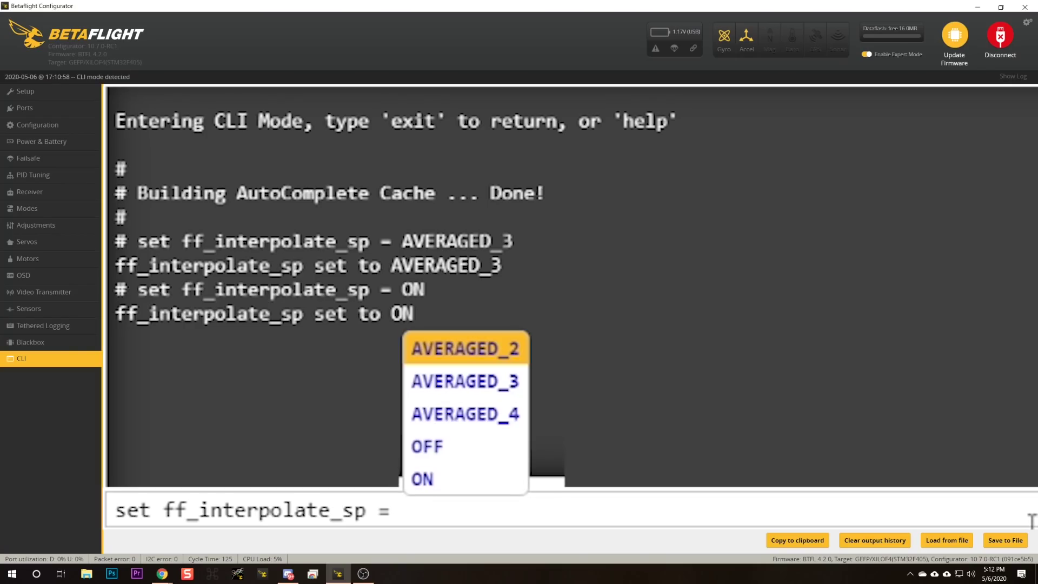
{"action": "type", "text": "ave"}
{"action": "key", "text": "Return"}
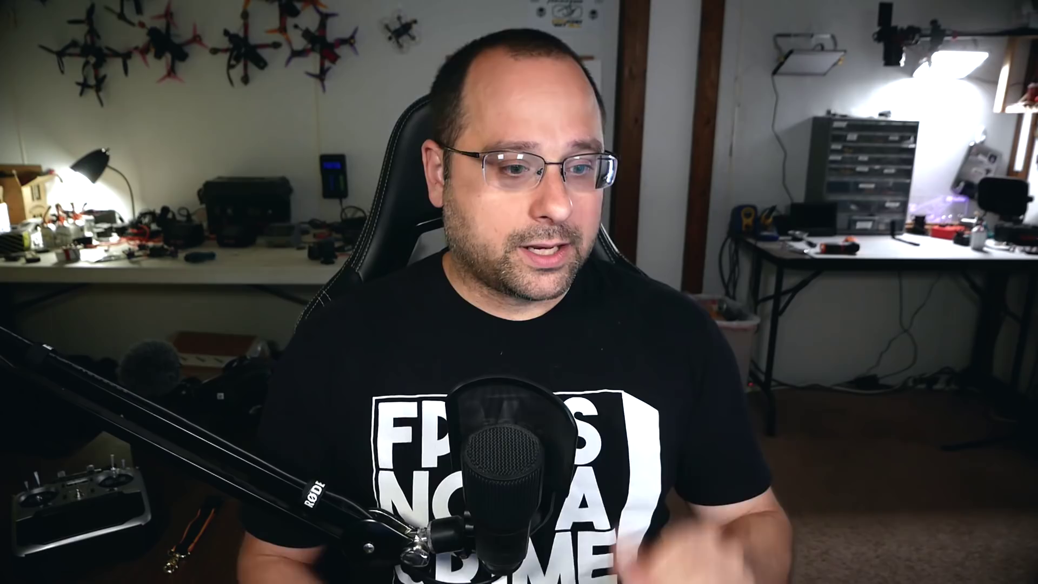
- Set vbat_sag_compensation = 100 in the CLI
{"action": "type", "text": "s"}
{"action": "type", "text": "et v"}
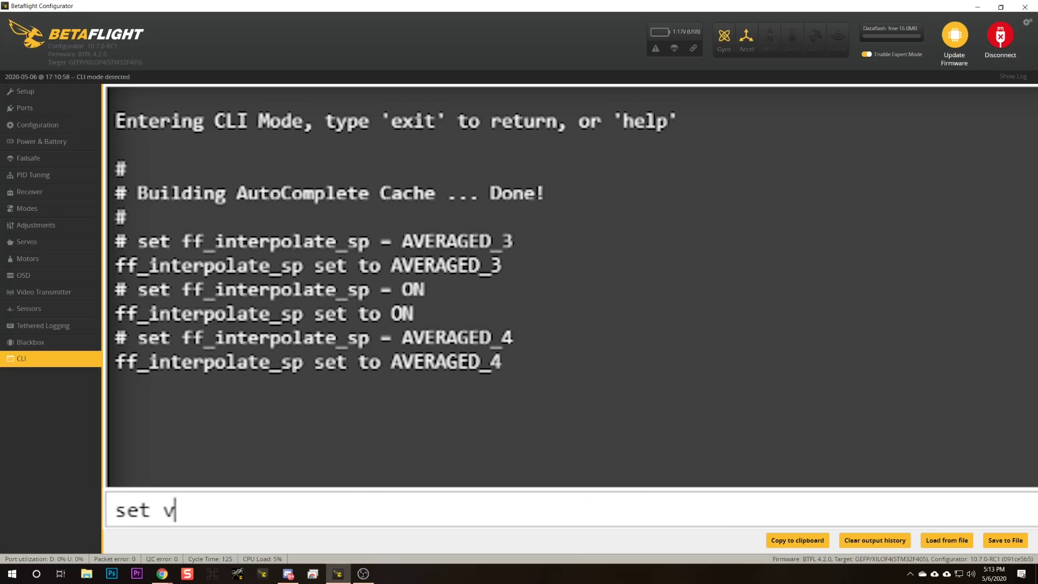
{"action": "type", "text": "bat_sag"}
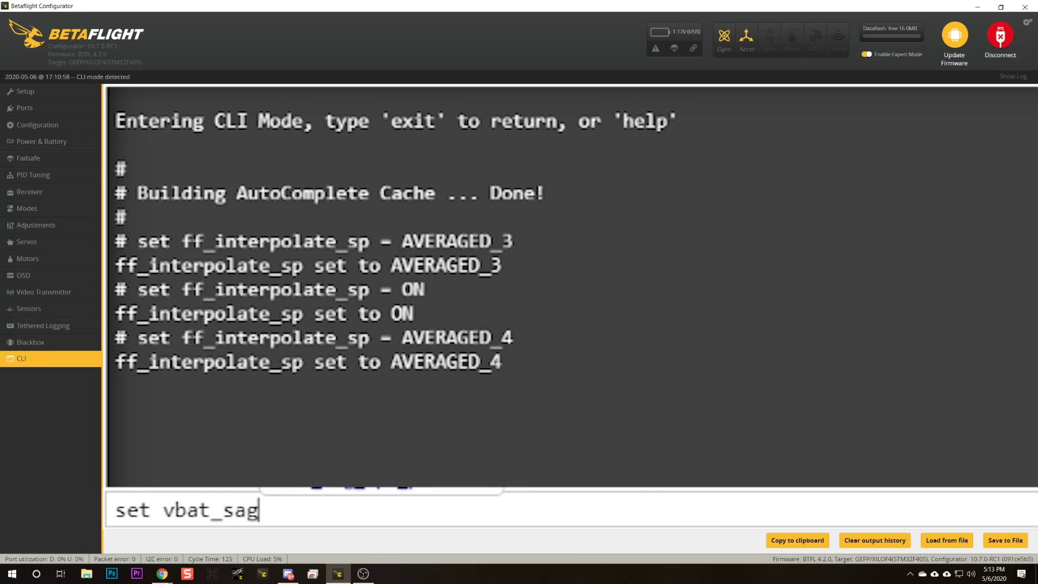
{"action": "key", "text": "Tab"}
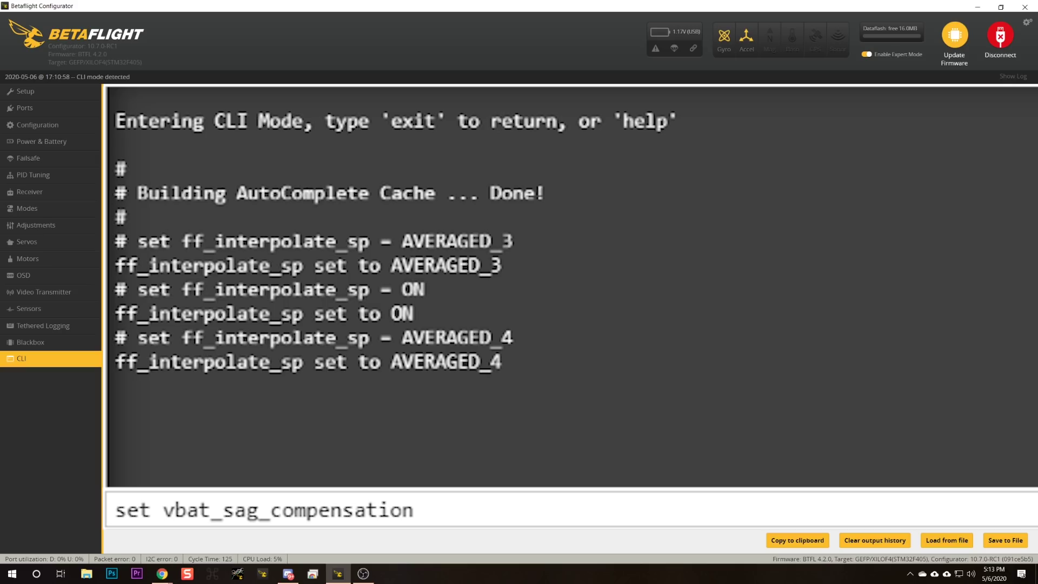
{"action": "type", "text": "="}
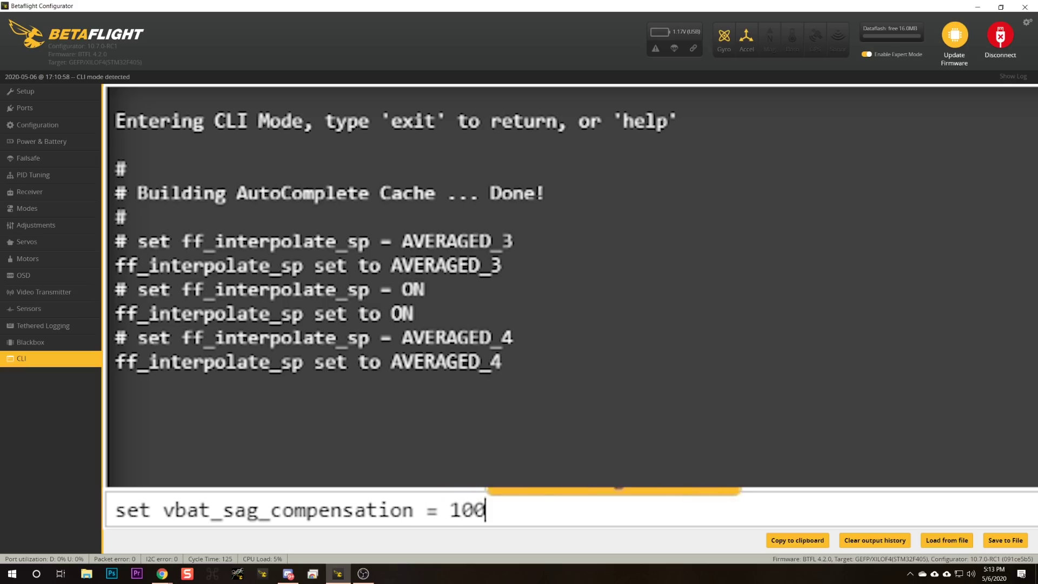
{"action": "type", "text": " 100"}
{"action": "key", "text": "Return"}
- Set vbat_pid_gain = OFF, correcting the mistyped setting name
{"action": "type", "text": "s"}
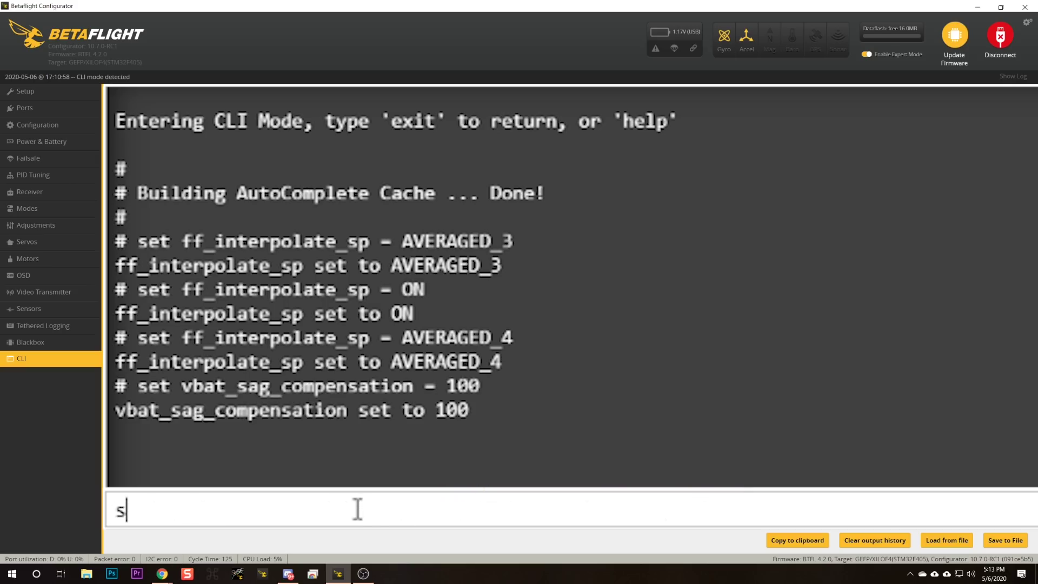
{"action": "type", "text": "et vba_p"}
{"action": "key", "text": "BackSpace"}
{"action": "key", "text": "BackSpace"}
{"action": "type", "text": "t_pid_gain "}
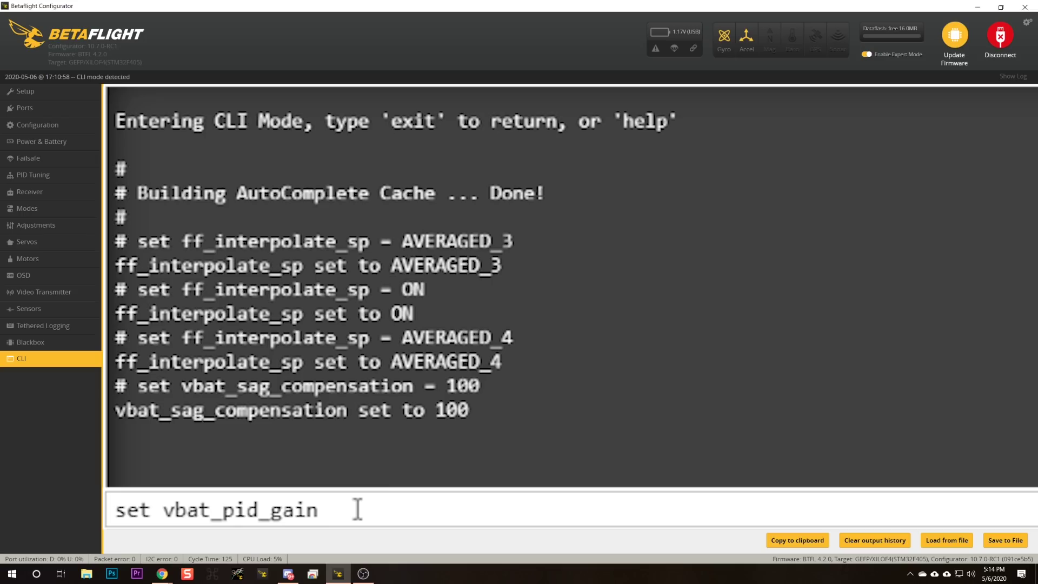
{"action": "type", "text": "= OFF"}
{"action": "key", "text": "Return"}
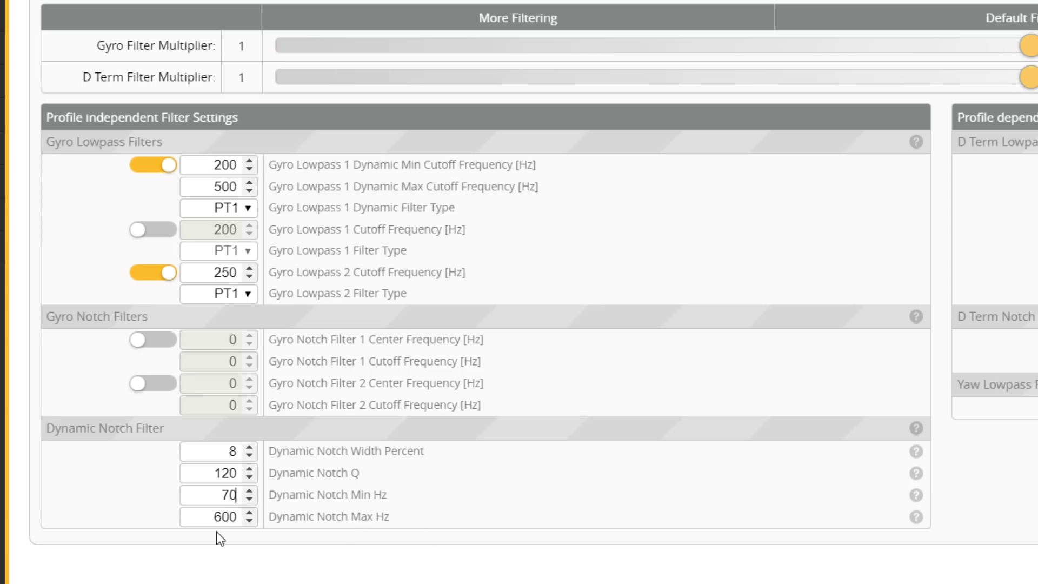
- Set dynamic notch Width Percent to 0, Q to 250 and Max Hz to 350
{"action": "left_click_drag", "start_coordinate": [200, 513], "coordinate": [442, 528]}
{"action": "double_click", "coordinate": [220, 457]}
{"action": "key", "text": "Tab"}
{"action": "type", "text": "250"}
{"action": "key", "text": "Tab"}
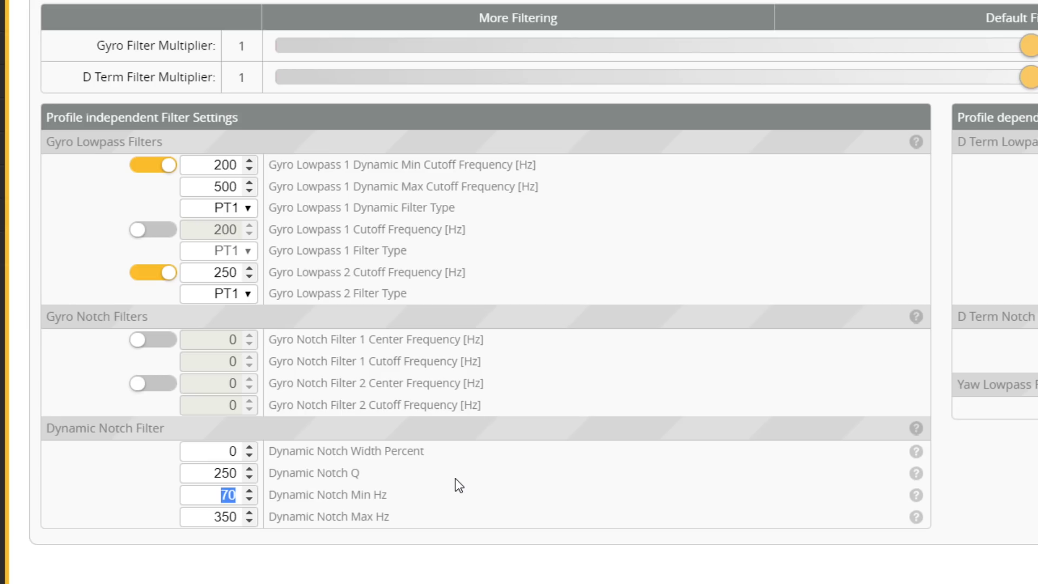
{"action": "left_click", "coordinate": [210, 519]}
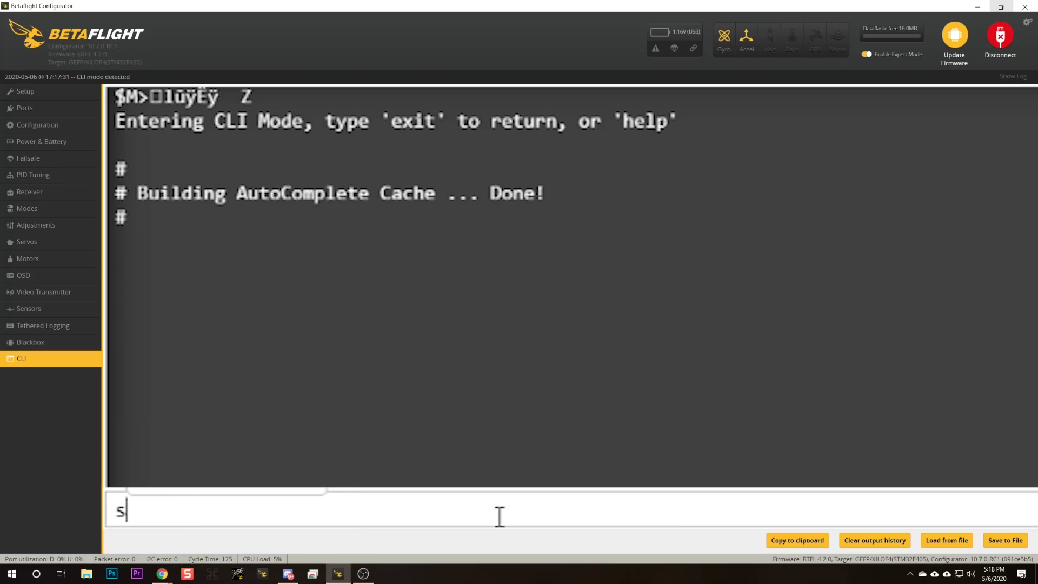
- Enter 'set osd_logo_on_arming=ON' in the CLI
{"action": "type", "text": "et osd_"}
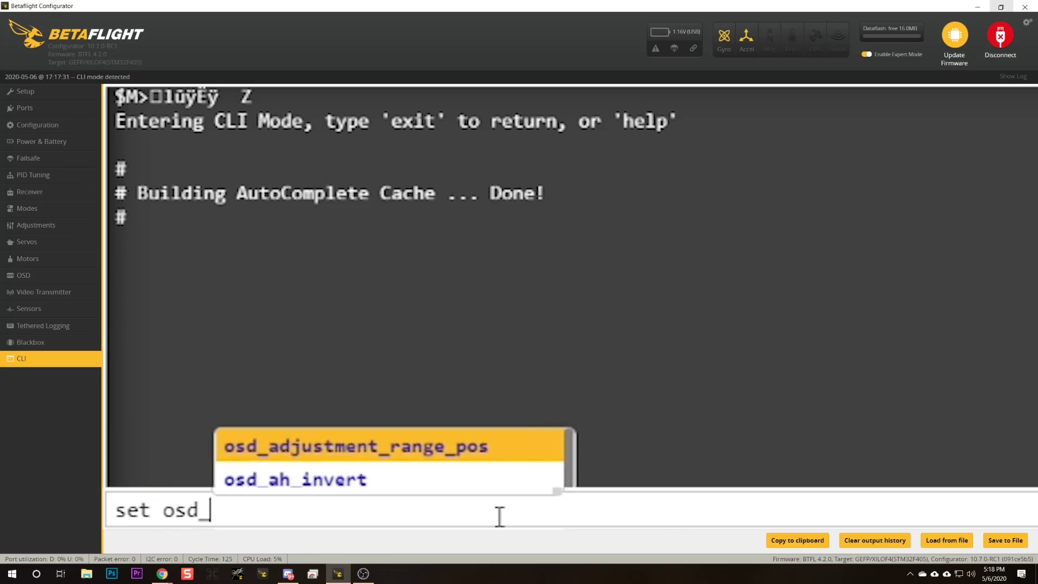
{"action": "type", "text": "logo_on_arming="}
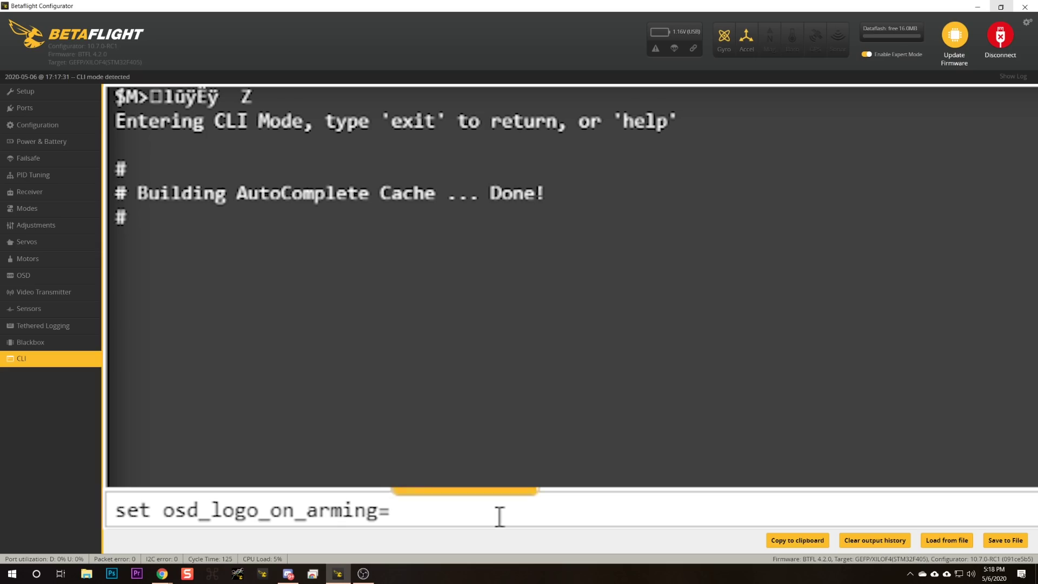
{"action": "type", "text": "ON"}
{"action": "key", "text": "Return"}
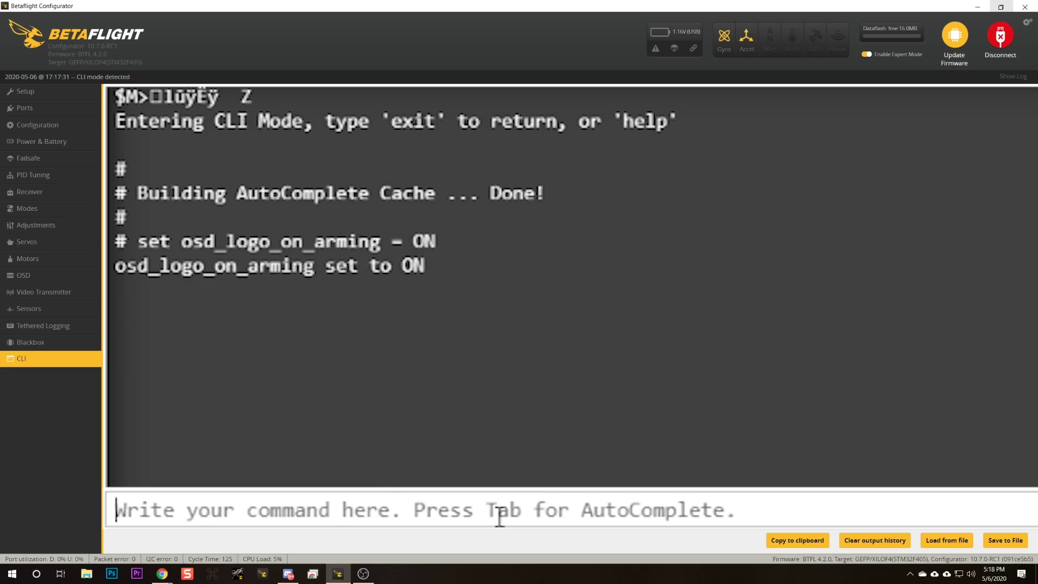